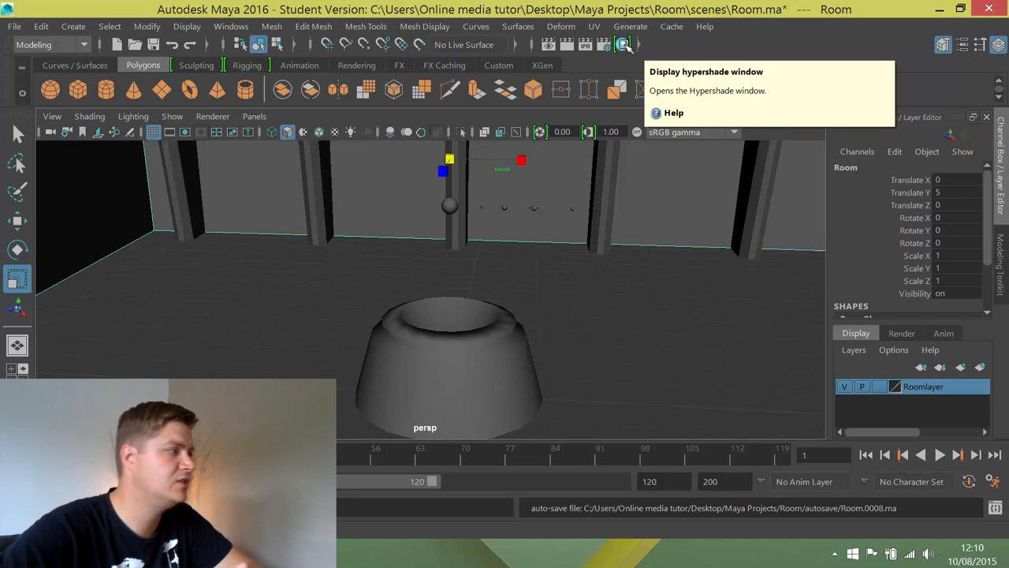
Open the Hypershade from the rendering editors and maximize its window
click(231, 26)
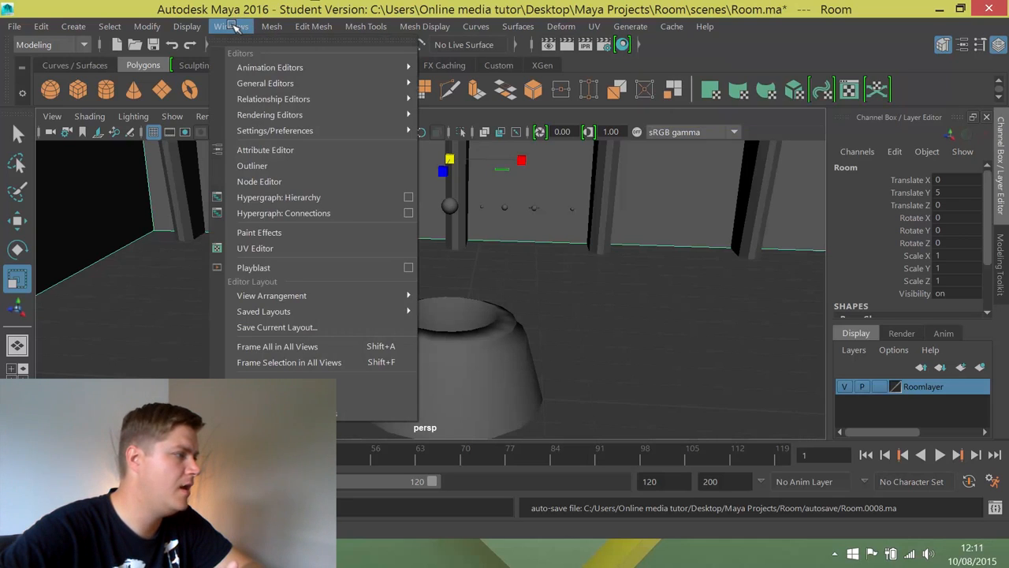
mouse_move(319, 116)
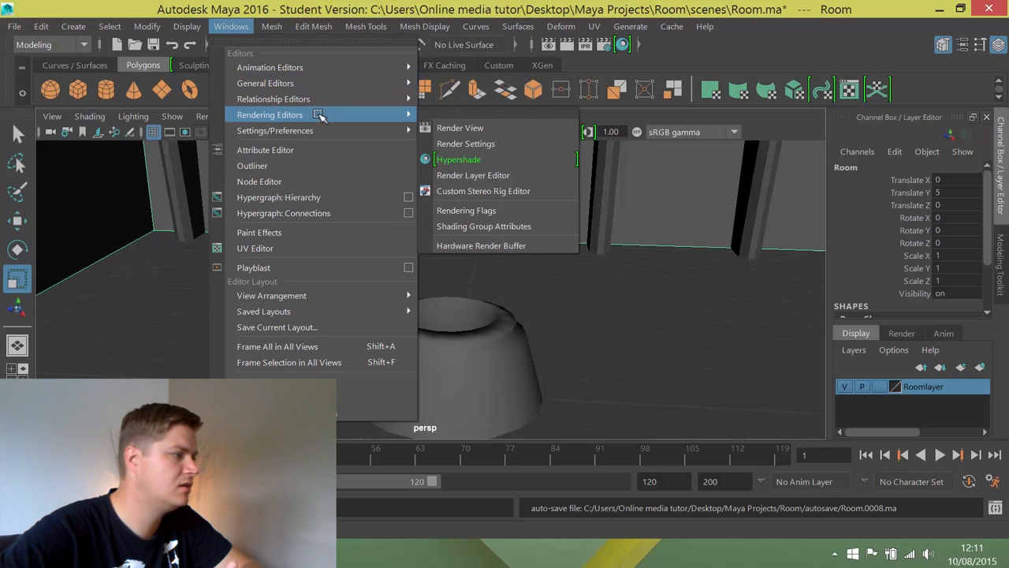
click(461, 159)
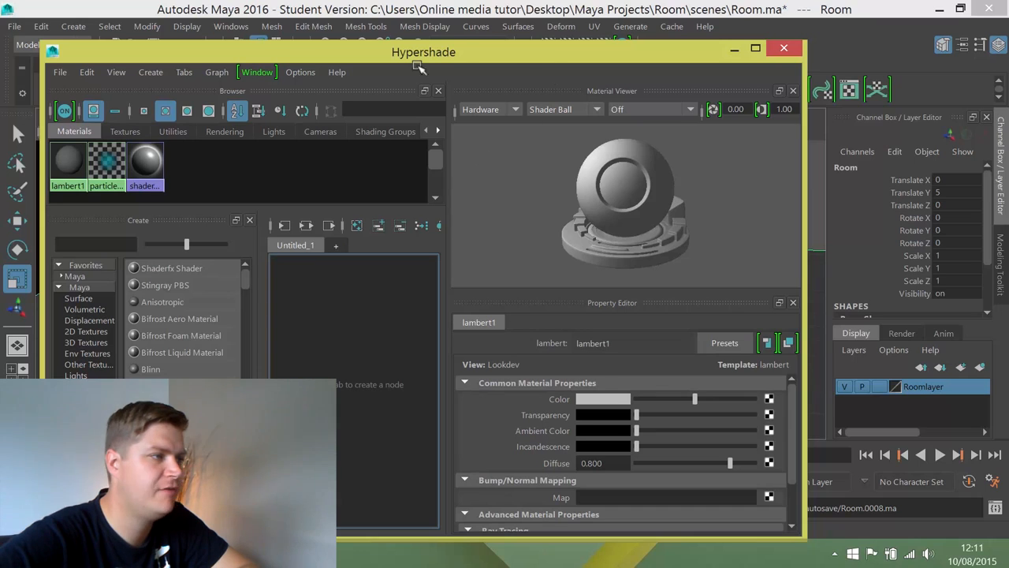
click(755, 49)
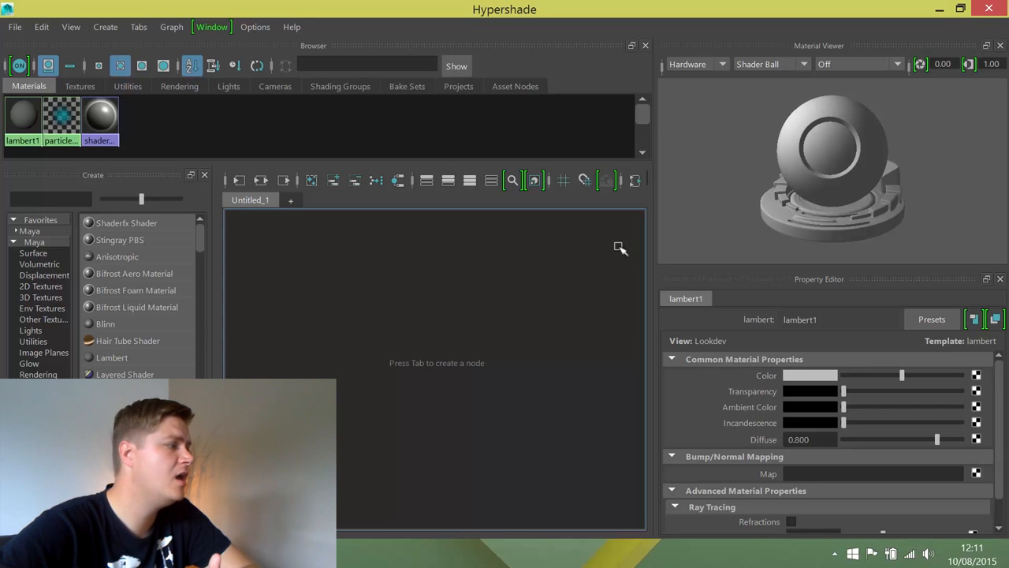
Add a Viewport panel to the Hypershade and dock it between the Browser and the Material Viewer
click(223, 29)
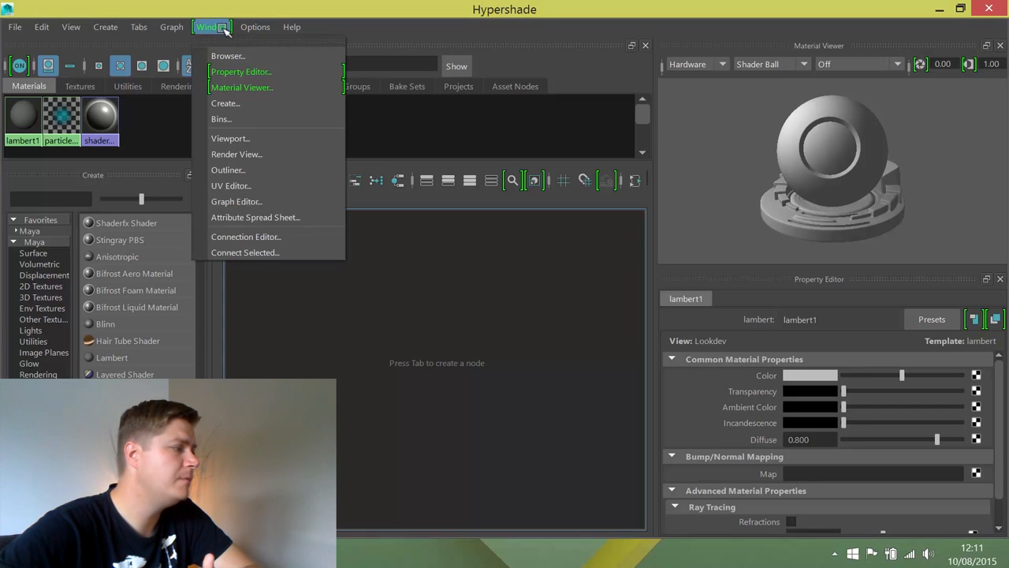
click(237, 139)
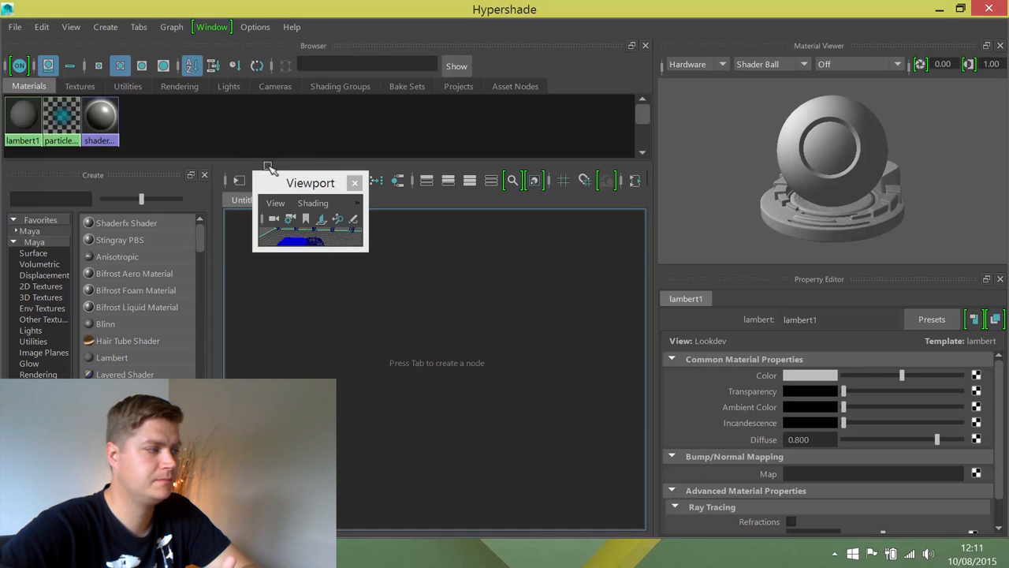
drag(282, 175, 412, 240)
drag(494, 317, 603, 424)
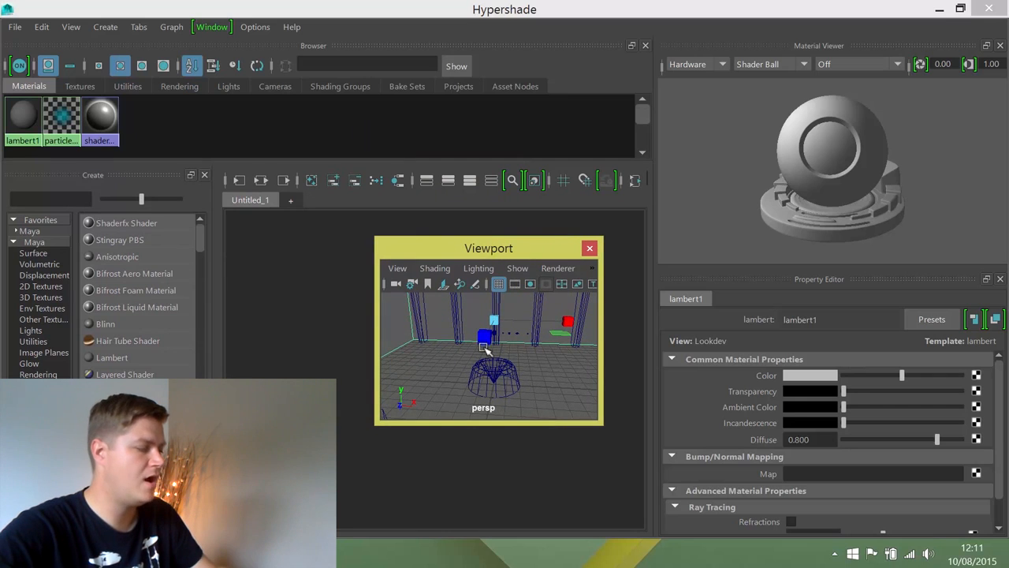
mouse_move(486, 350)
alt+mouse_down()
mouse_move(446, 361)
mouse_move(477, 352)
alt+mouse_up()
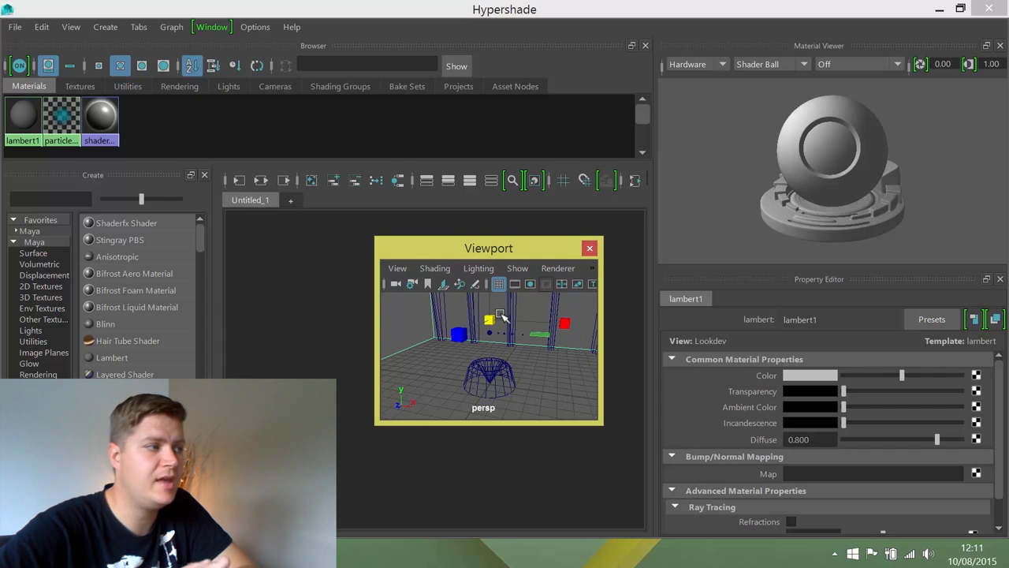
drag(462, 245, 245, 248)
drag(335, 307, 613, 96)
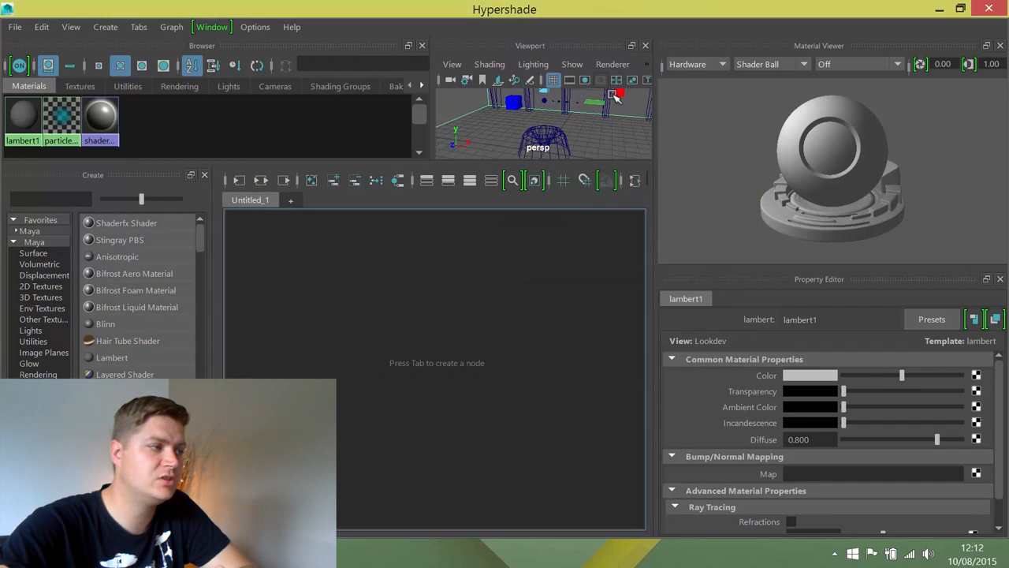
Enlarge the docked Viewport panel in height and width and switch its display to smooth shading
drag(457, 162, 464, 264)
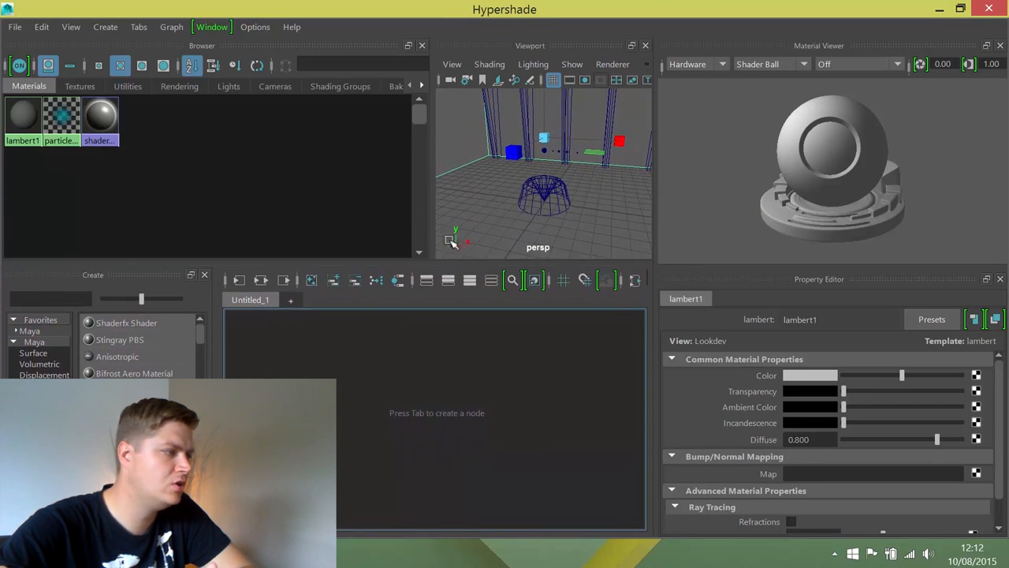
drag(437, 204, 366, 209)
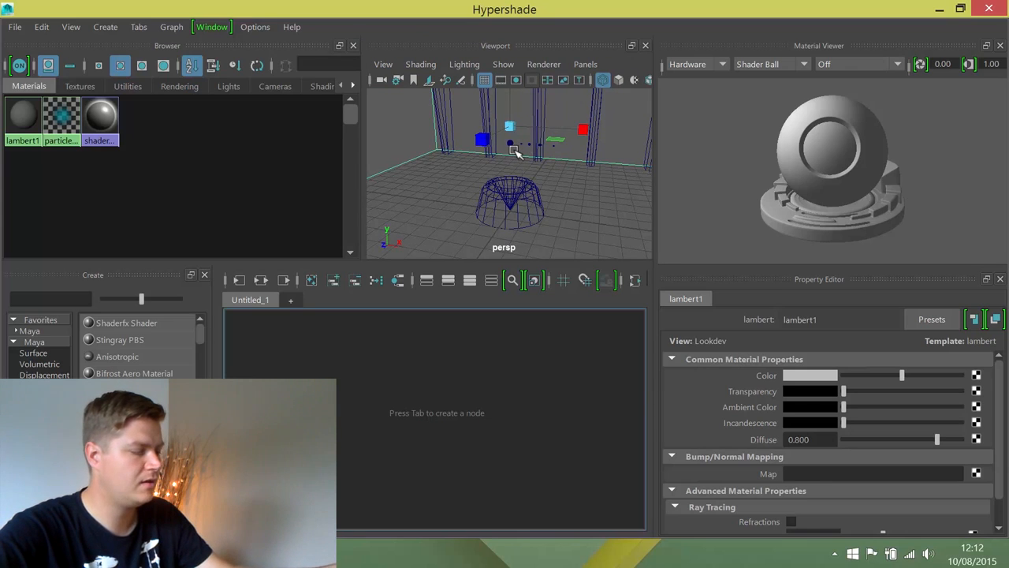
key(5)
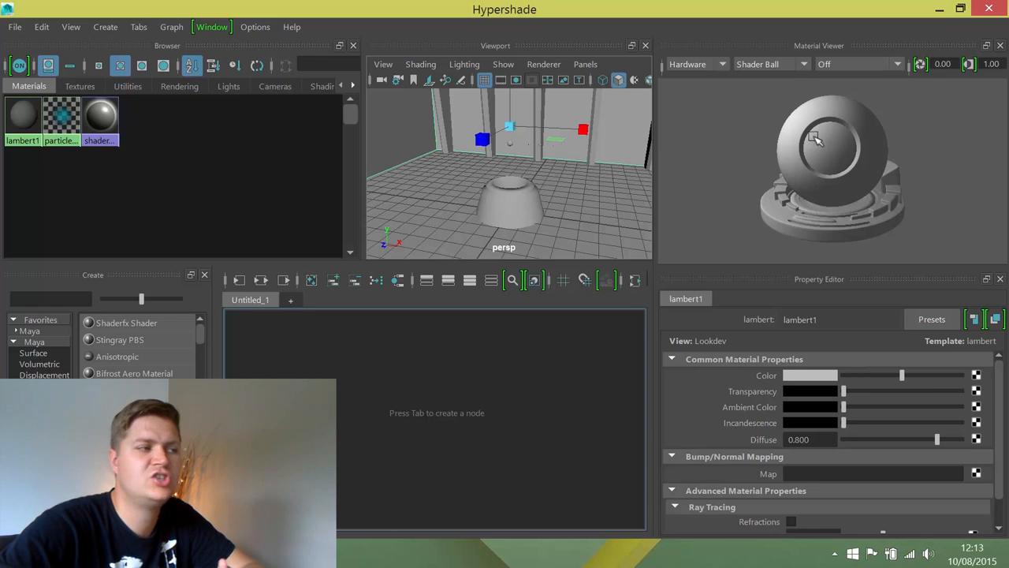
Preview the material on the Cloth, Teapot and Ocean Splash samples, and return the Material Viewer to Shader Ball
click(792, 65)
click(791, 65)
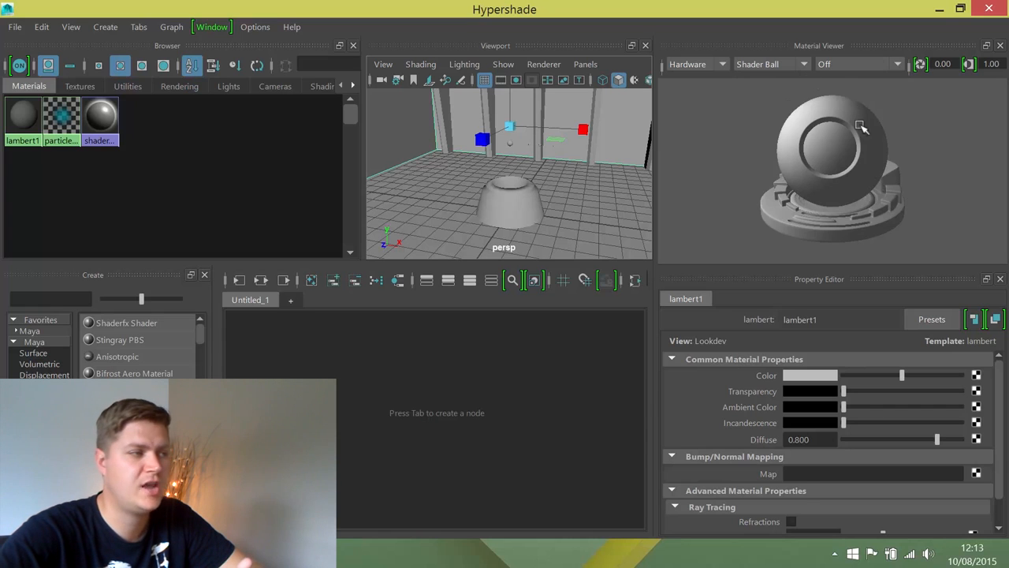
click(778, 66)
click(781, 76)
scroll(777, 69, down, 1)
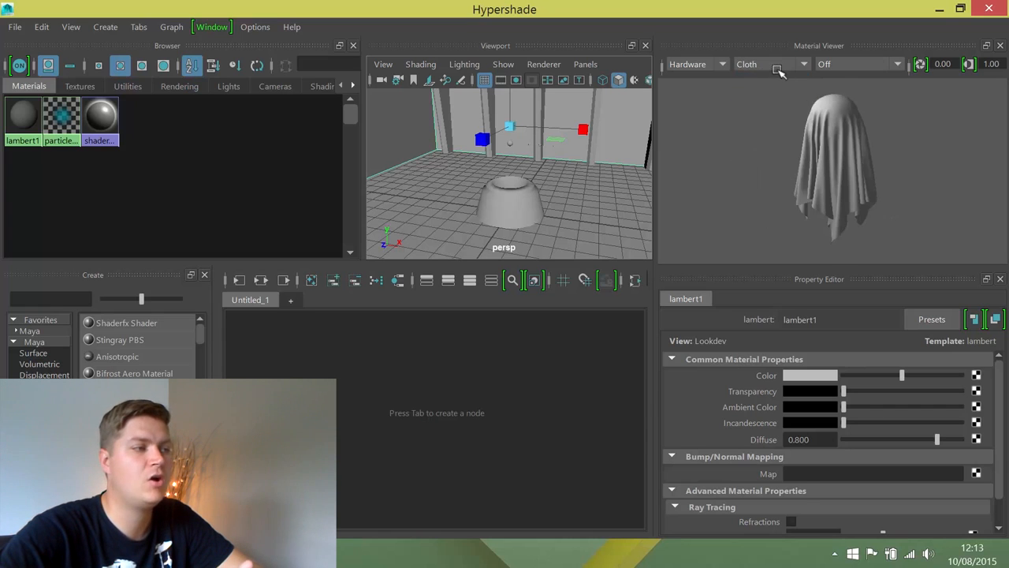
click(777, 67)
click(777, 95)
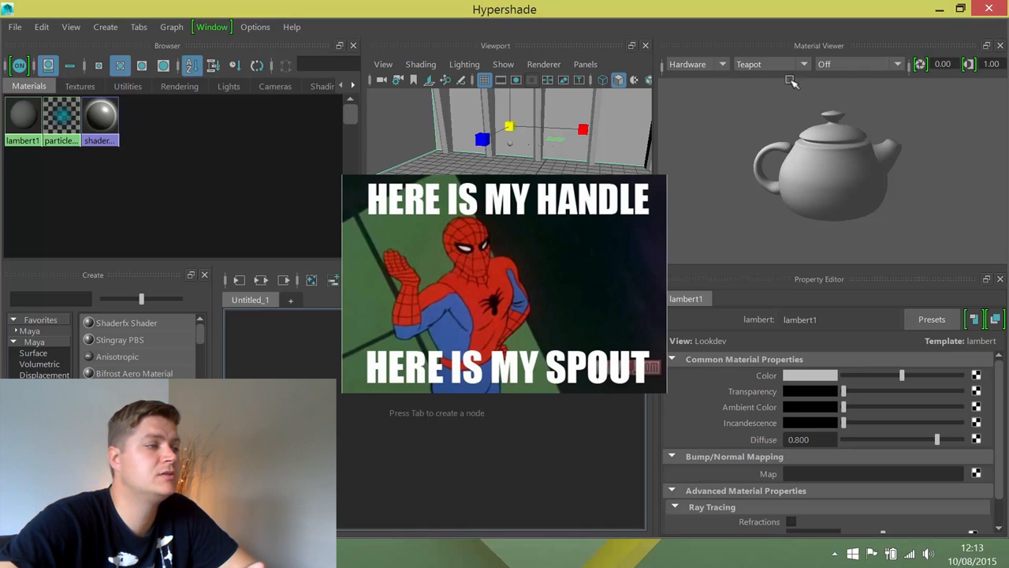
click(793, 67)
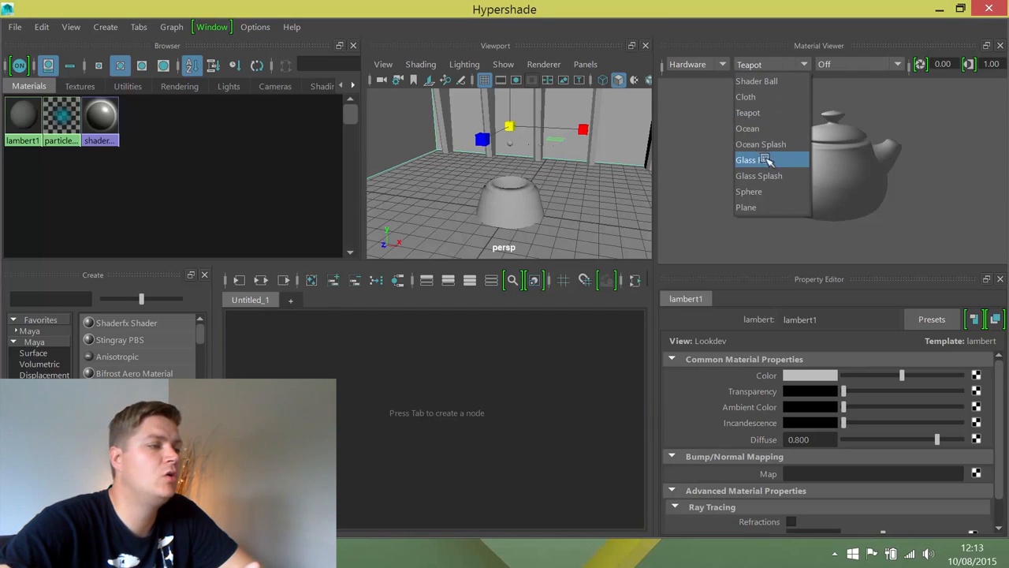
click(775, 149)
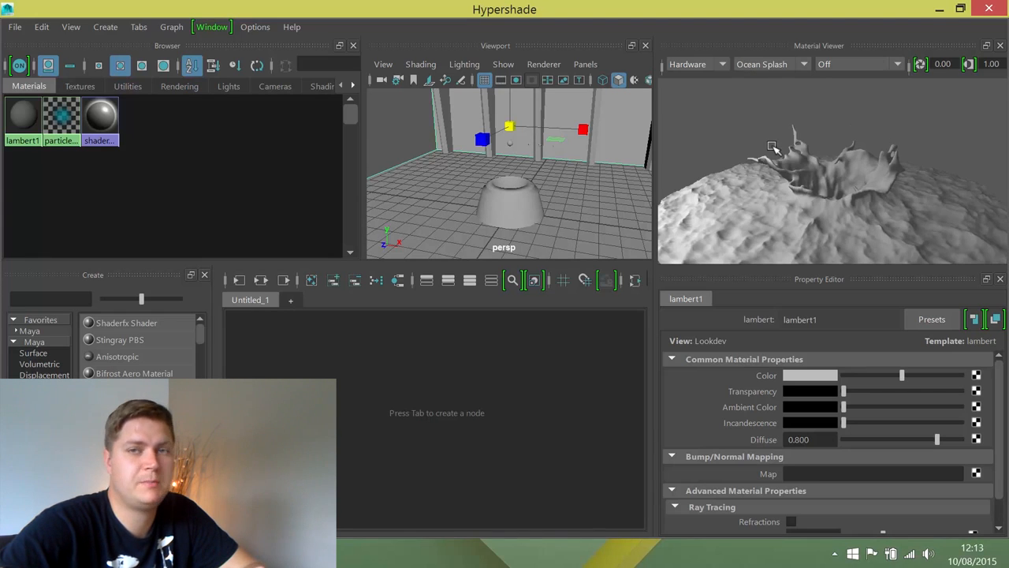
click(772, 64)
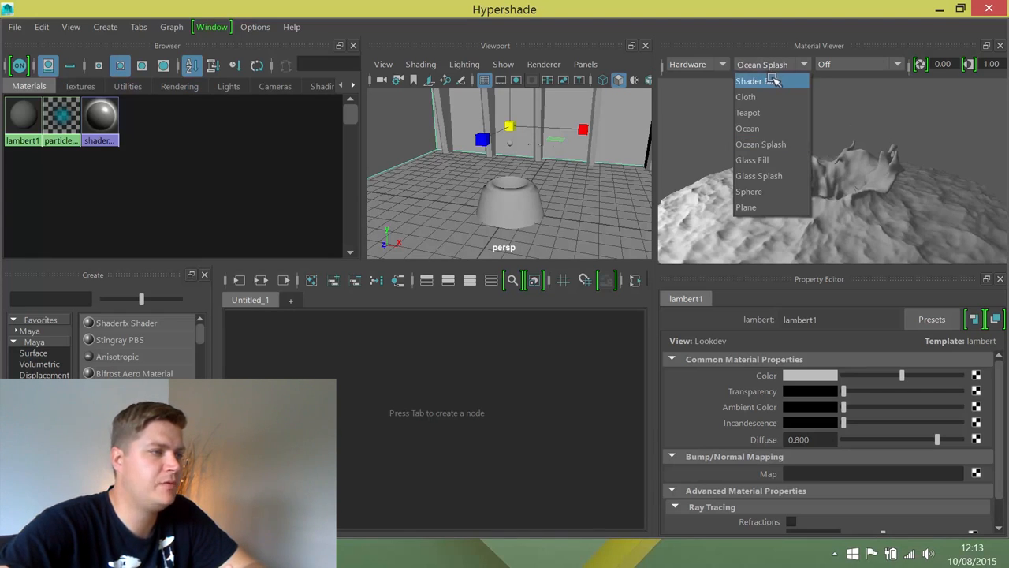
click(773, 80)
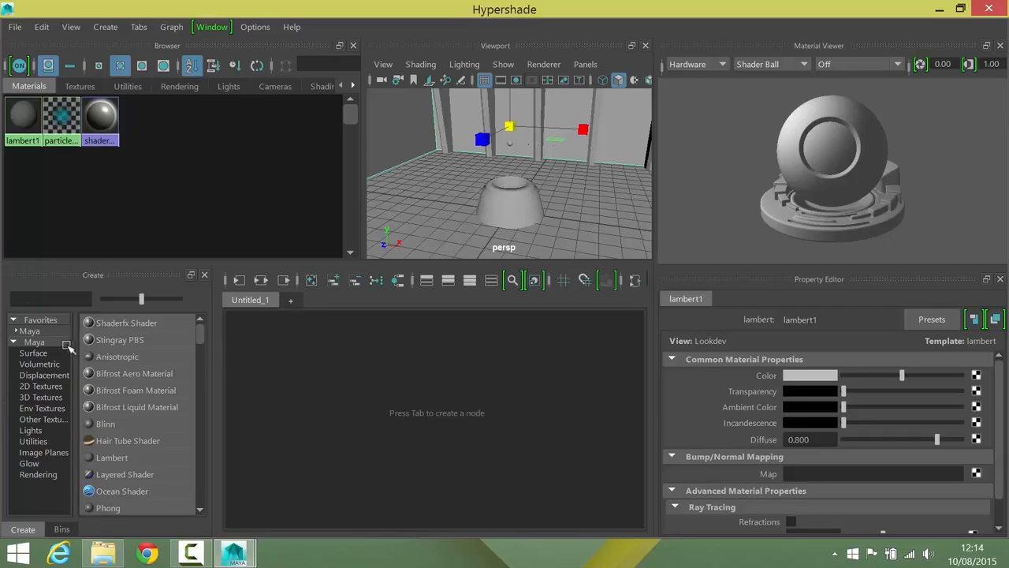
Create a new Blinn material from Maya's Surface shader category
click(31, 353)
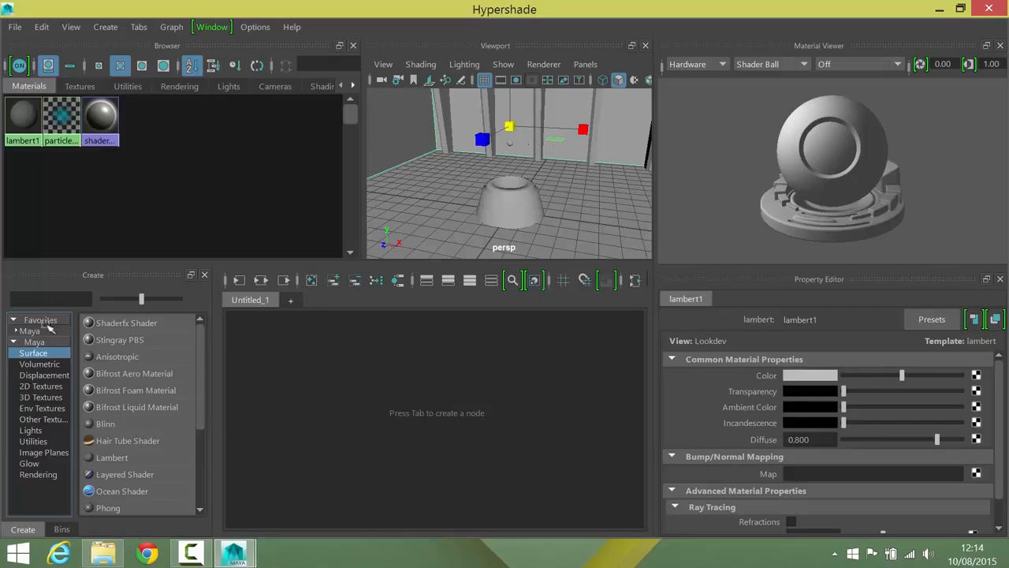
middle_drag(14, 122, 478, 178)
middle_drag(479, 178, 451, 179)
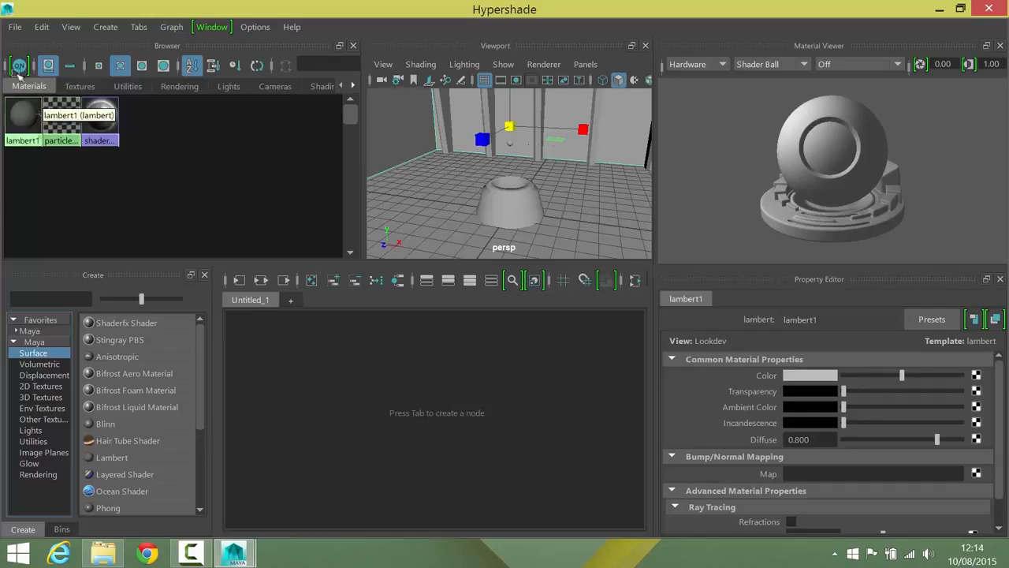
middle_drag(19, 106, 19, 116)
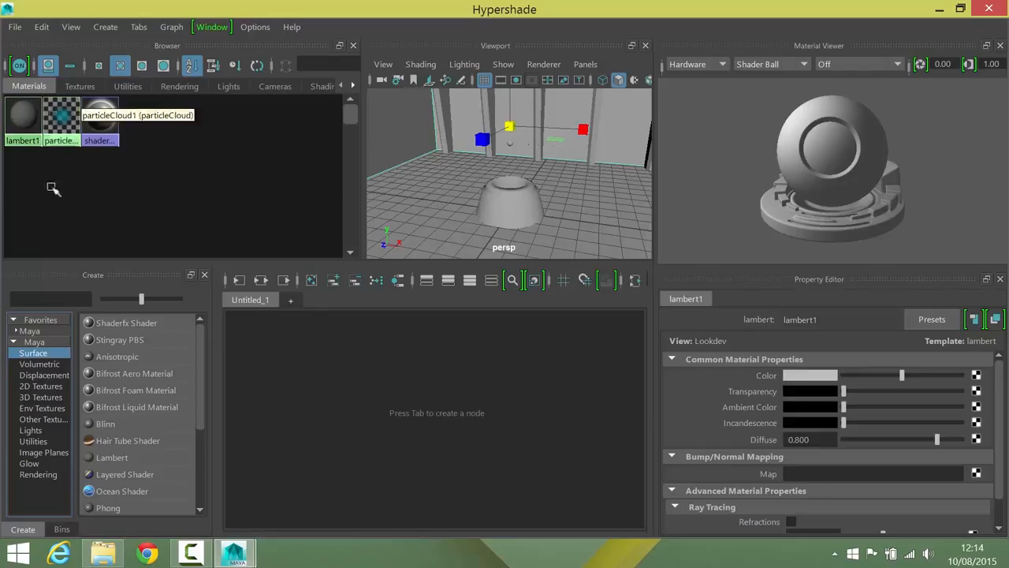
click(107, 423)
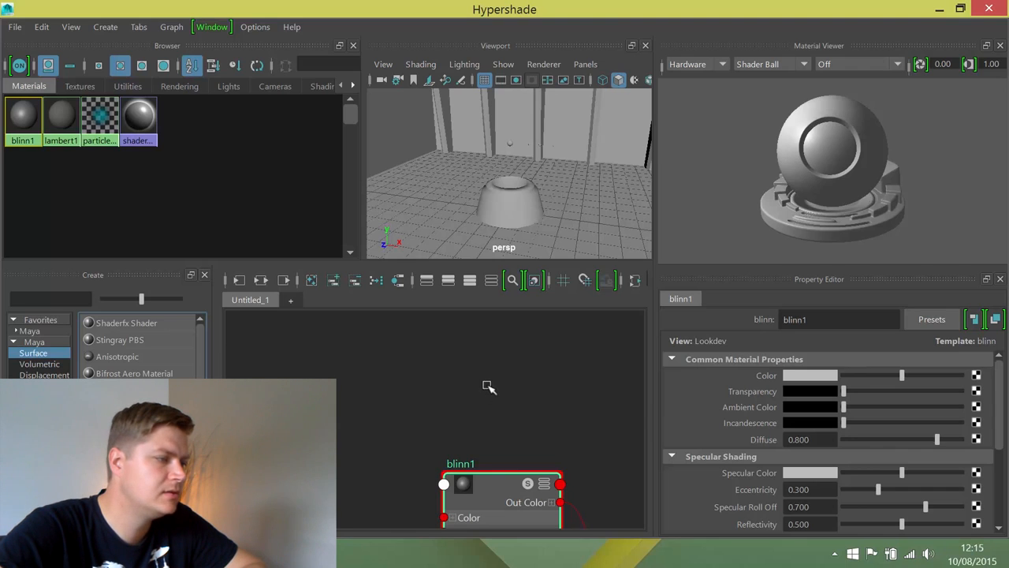
Rename the new Blinn material projectorM
click(838, 319)
drag(837, 319, 668, 324)
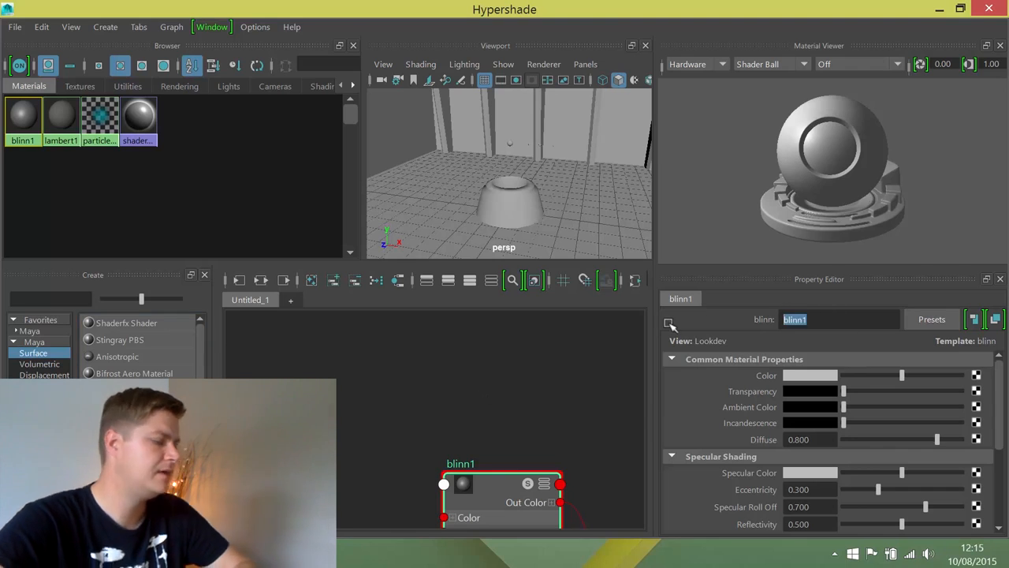
text(projecto)
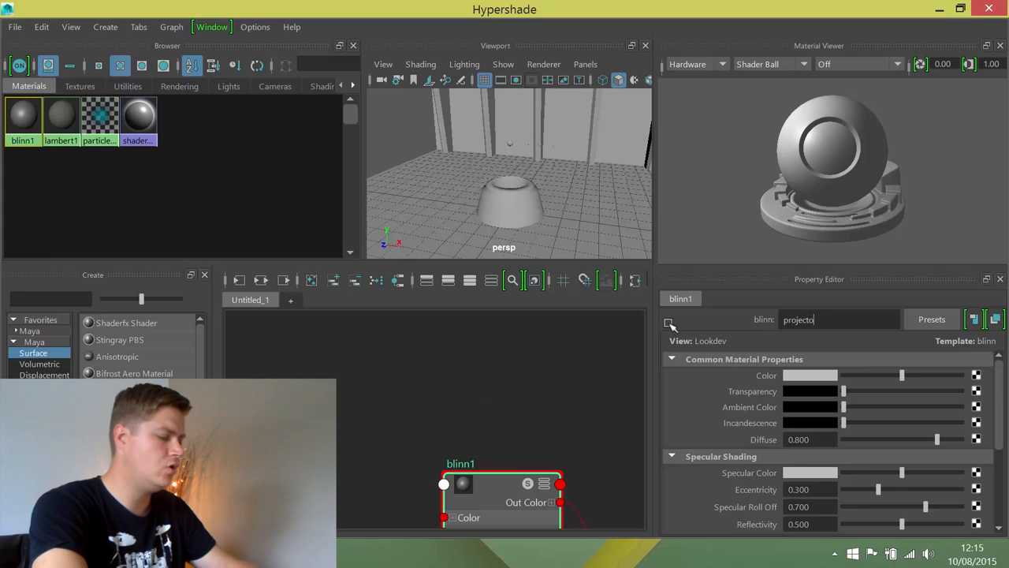
text(rM)
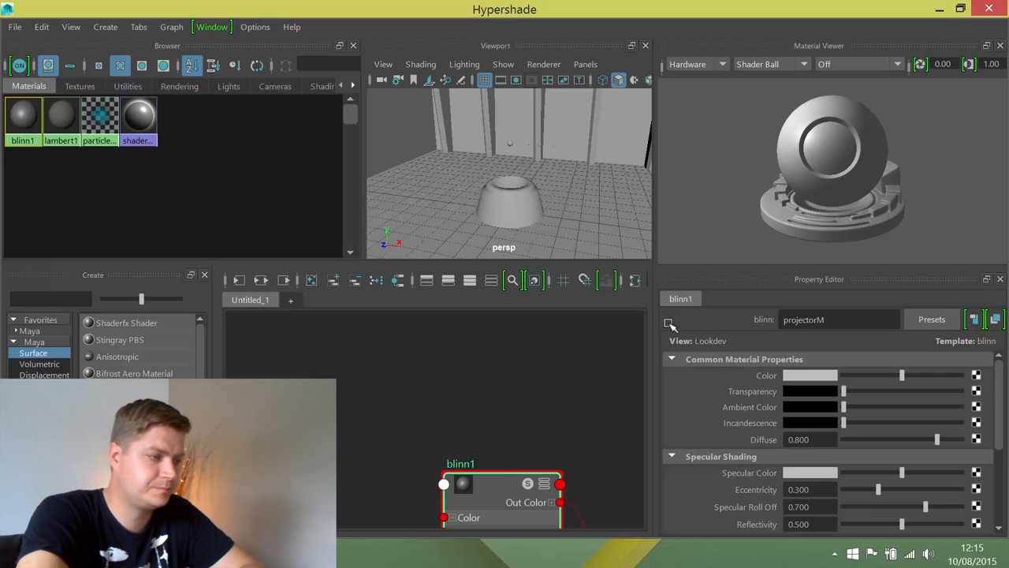
key(Return)
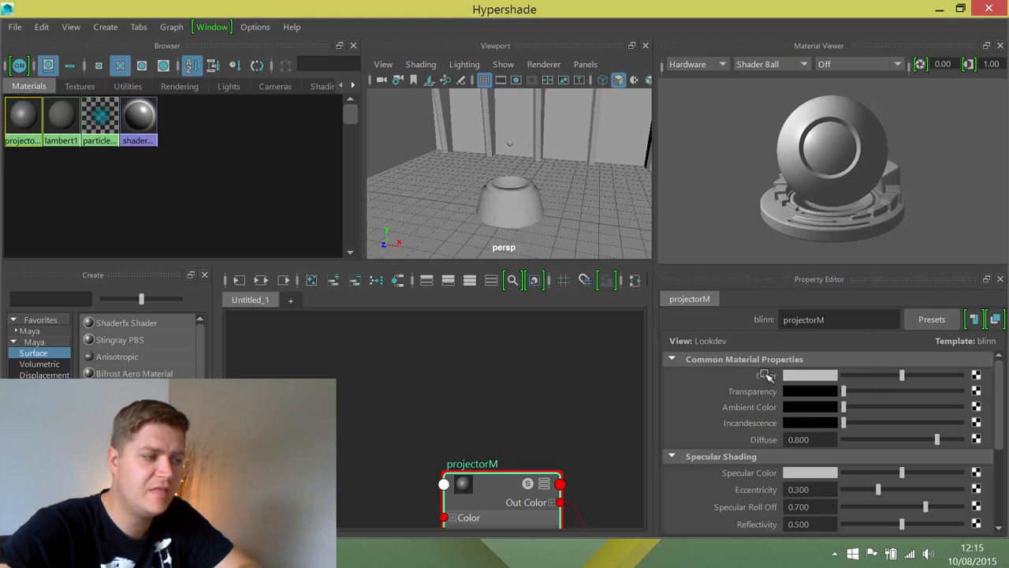
Set the projectorM material's color to a deep blue-violet with H 245.807, S 1.000 and V 0.467
mouse_move(899, 373)
mouse_down()
mouse_move(847, 374)
mouse_move(953, 374)
mouse_move(1001, 357)
mouse_move(844, 390)
mouse_move(942, 381)
mouse_move(906, 382)
mouse_up()
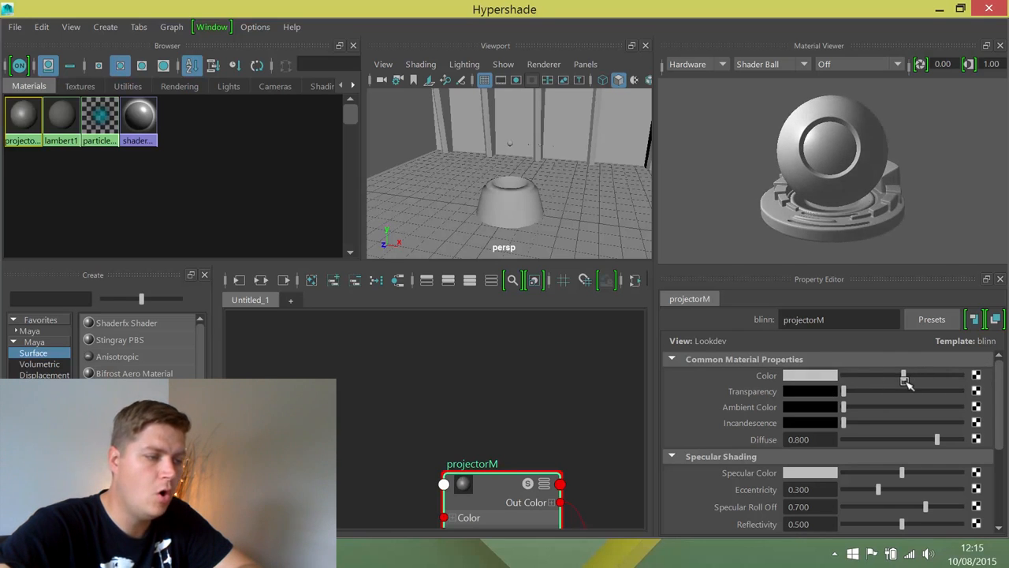
click(816, 377)
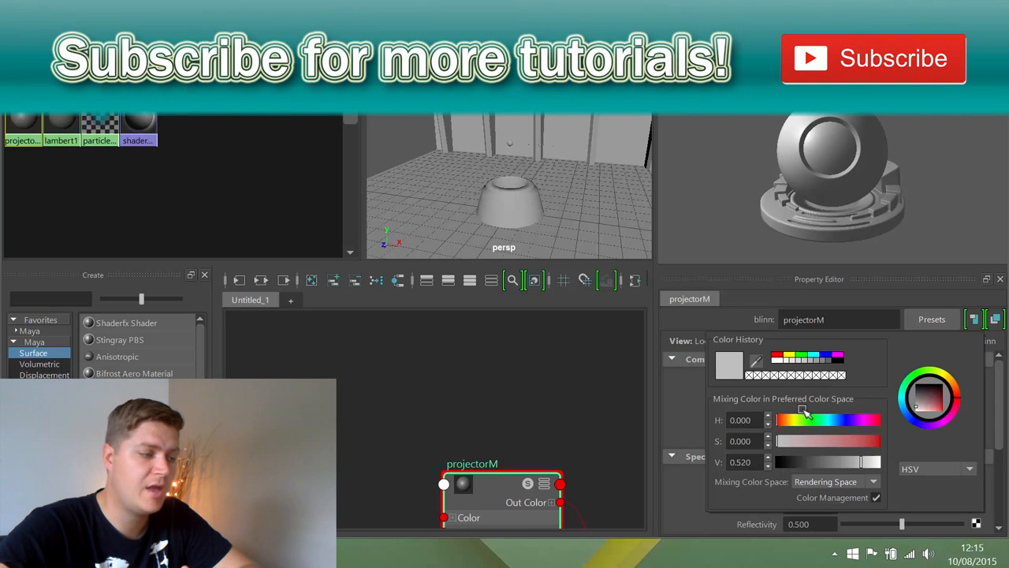
drag(807, 422, 847, 423)
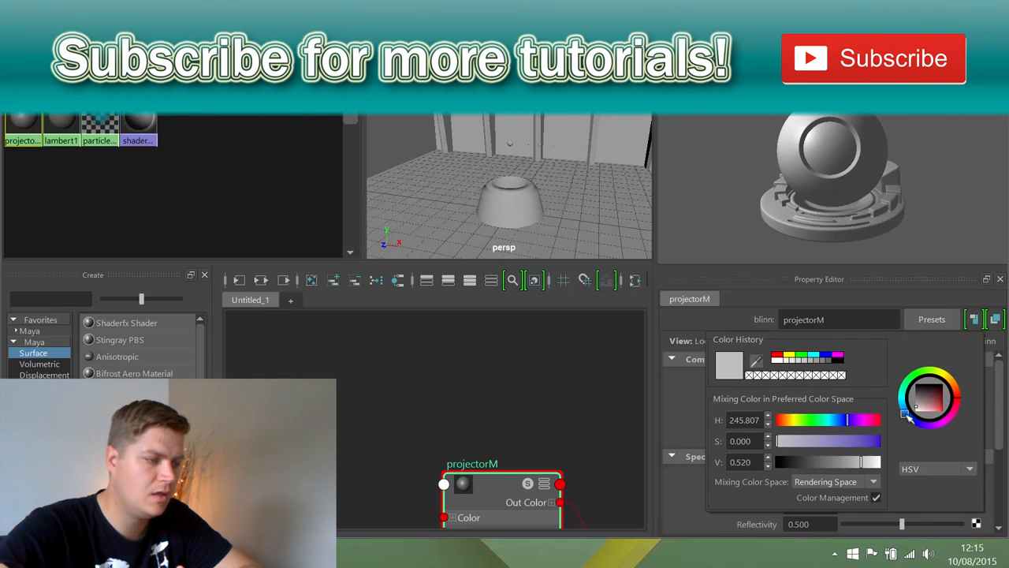
click(882, 442)
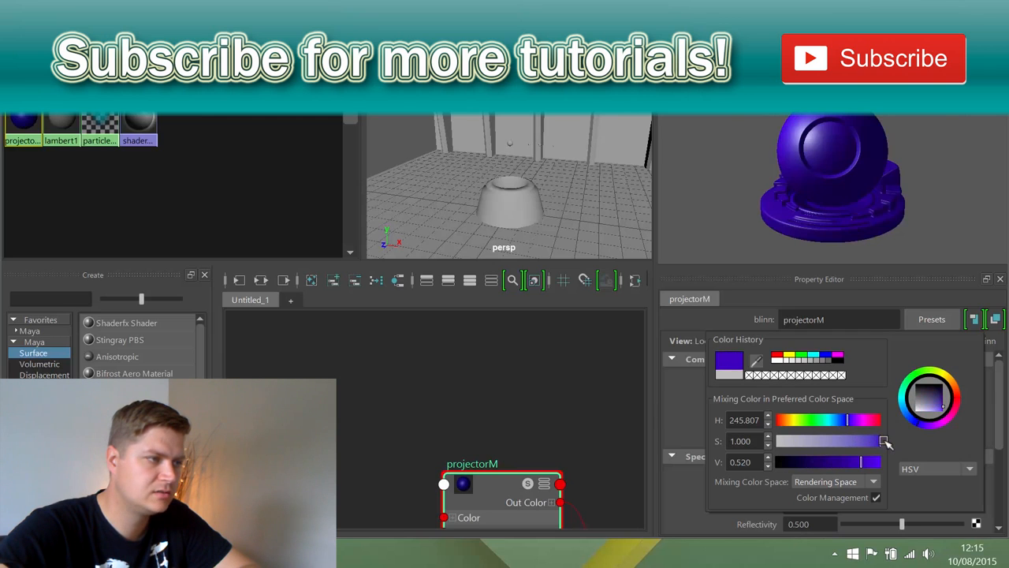
drag(861, 462, 859, 465)
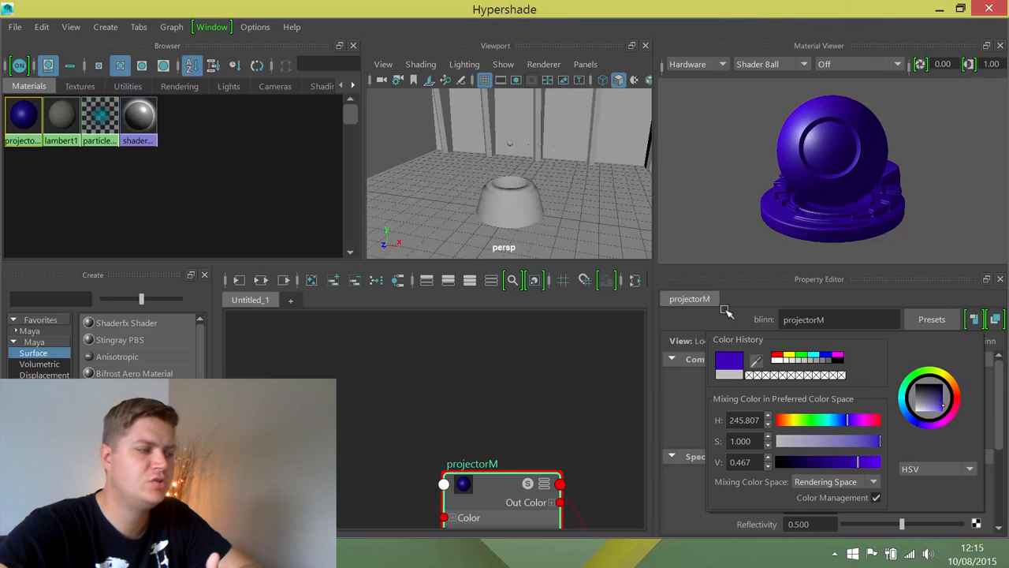
Preview the blue material on the Cloth and Glass Splash samples, and return the Material Viewer to Shader Ball
click(786, 67)
click(783, 95)
click(769, 66)
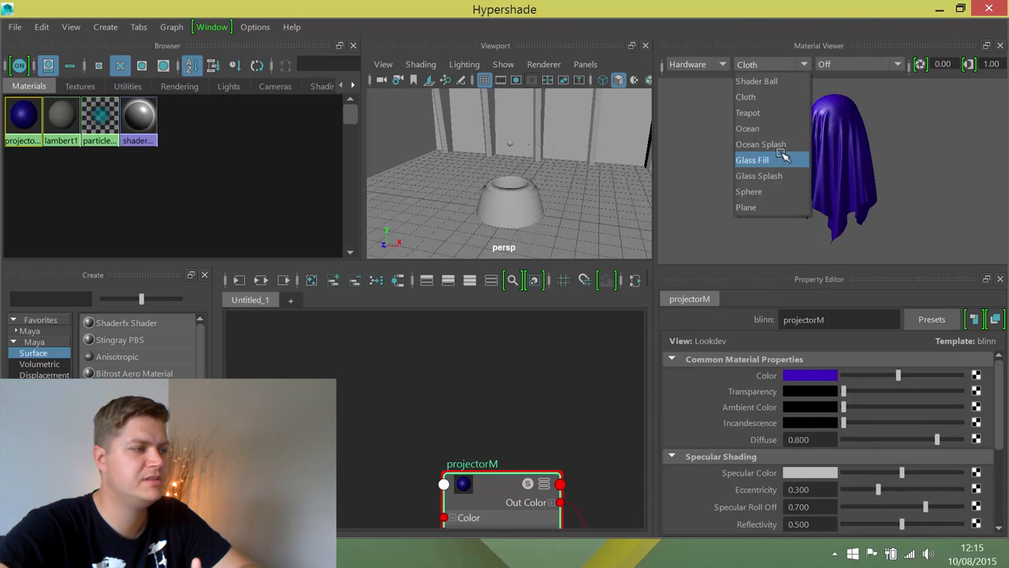
key(Escape)
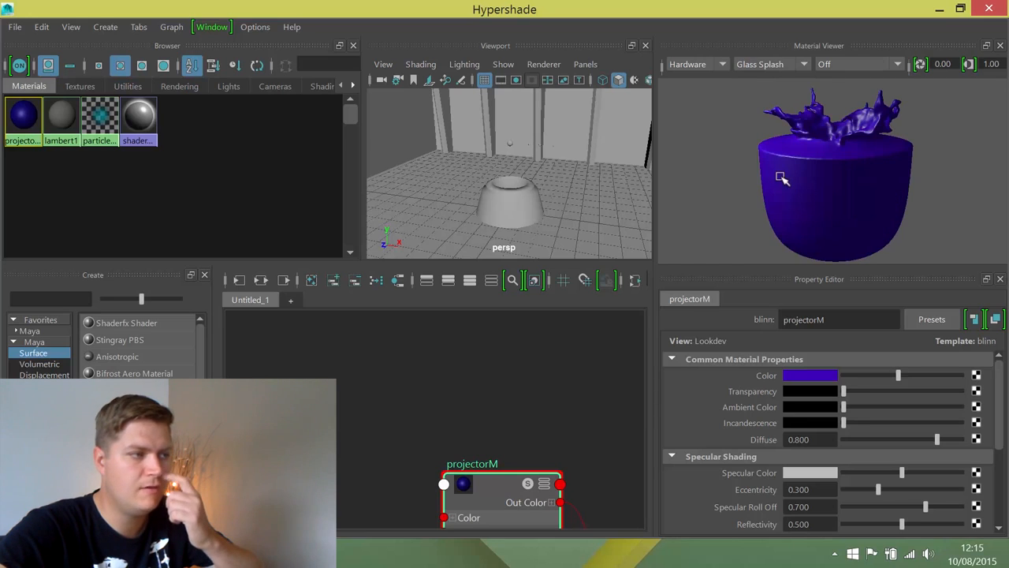
click(758, 63)
click(771, 78)
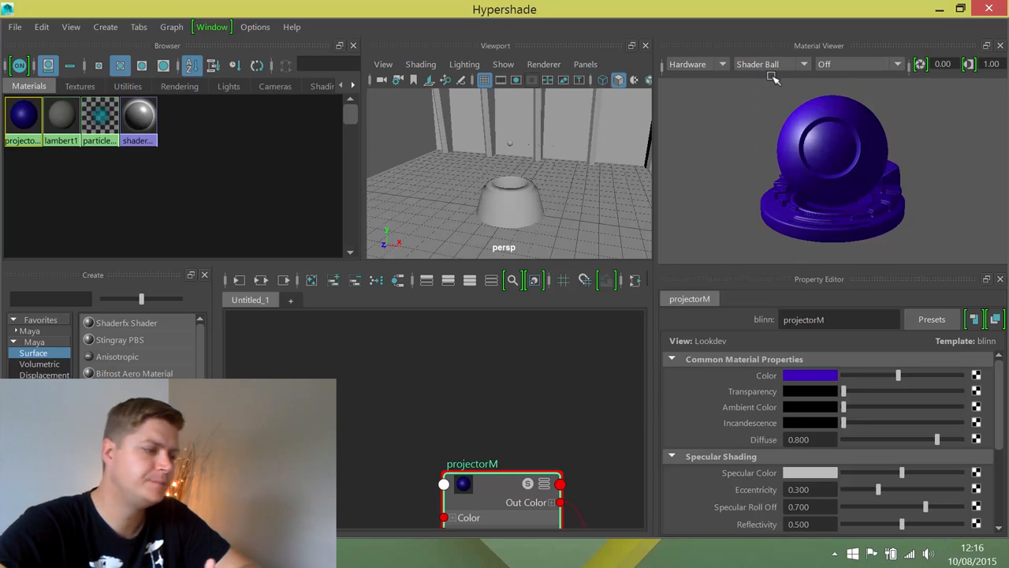
Brighten projectorM's specular color to nearly white and set its eccentricity to 0.1
scroll(710, 355, down, 1)
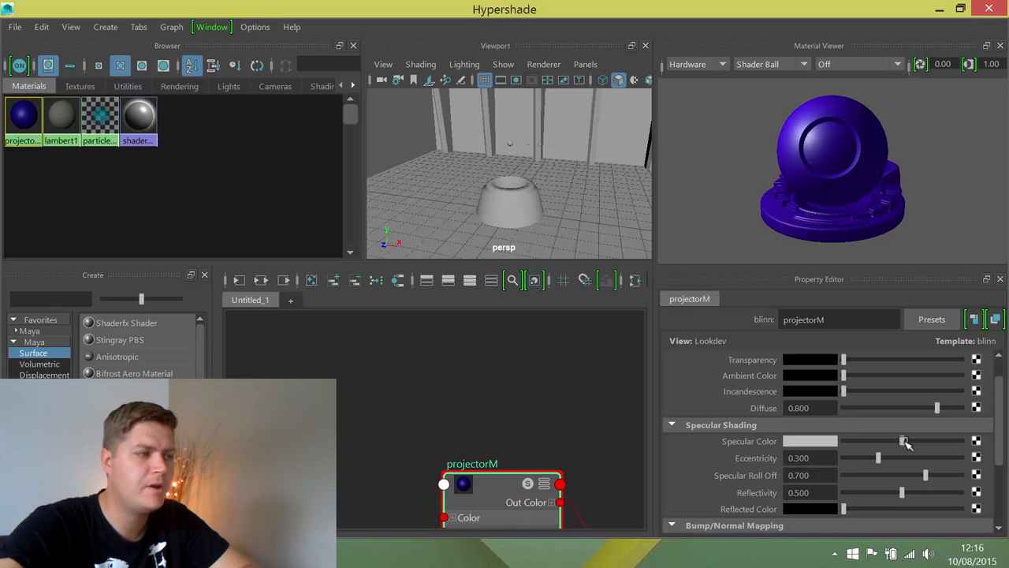
drag(903, 442, 950, 438)
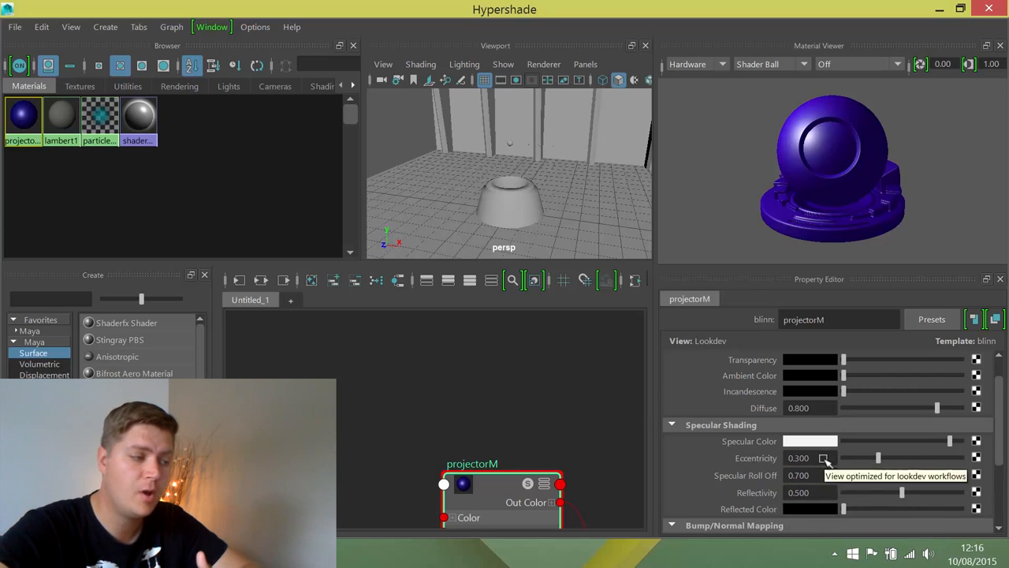
click(745, 461)
text(0.1)
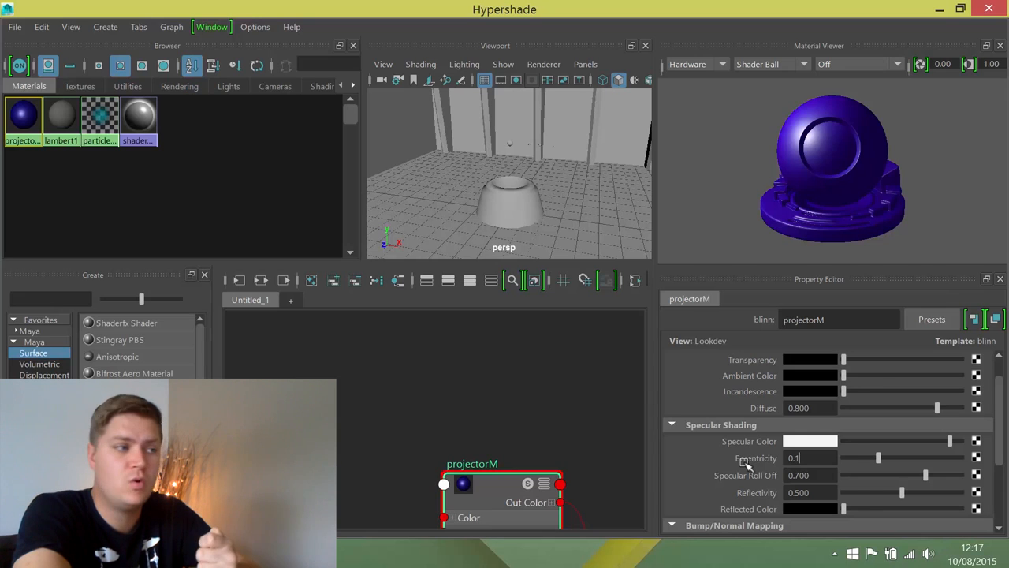
key(Return)
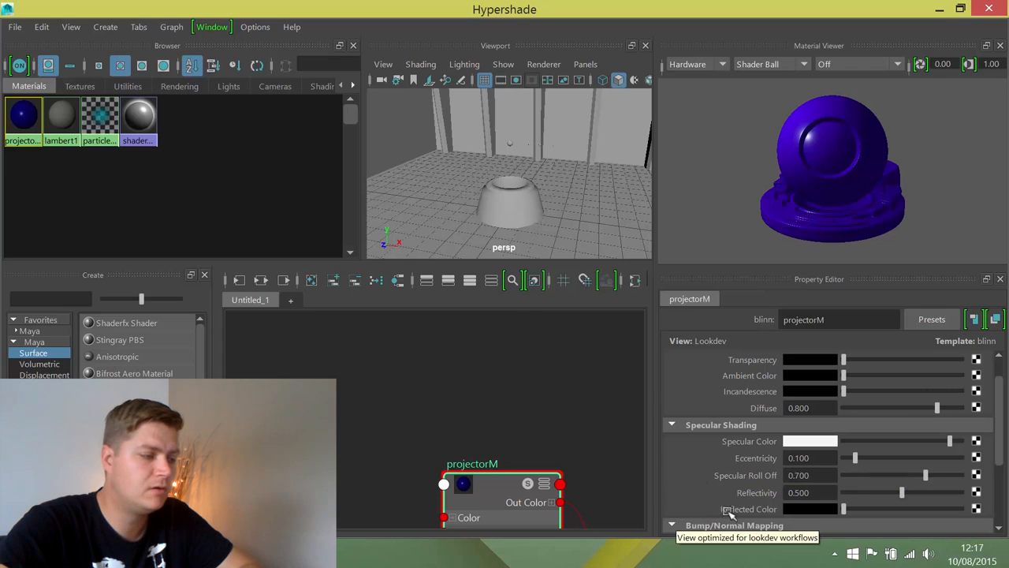
Set projectorM's specular roll off to 0.85 and its reflectivity to 0.3
click(719, 474)
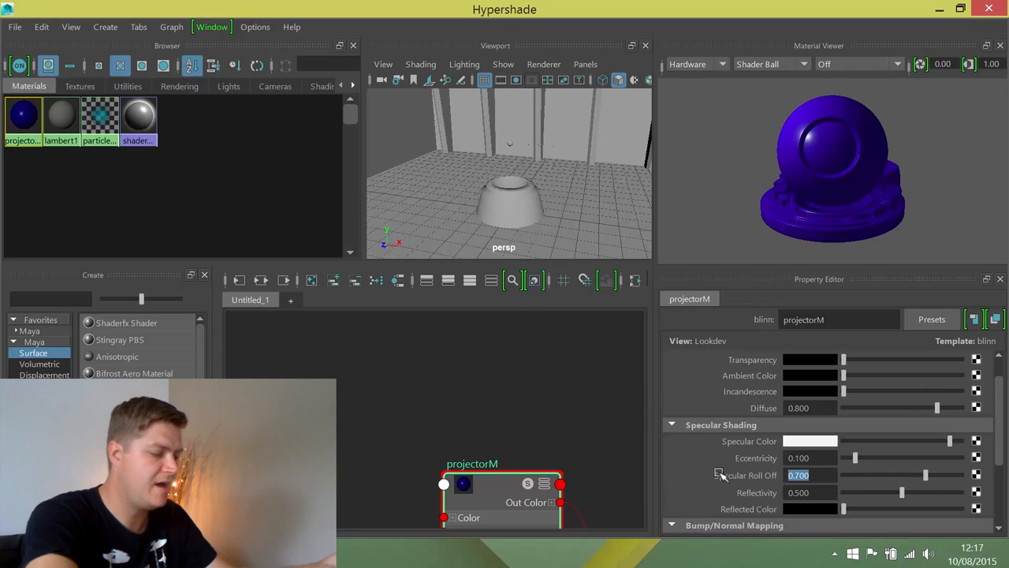
text(0.)
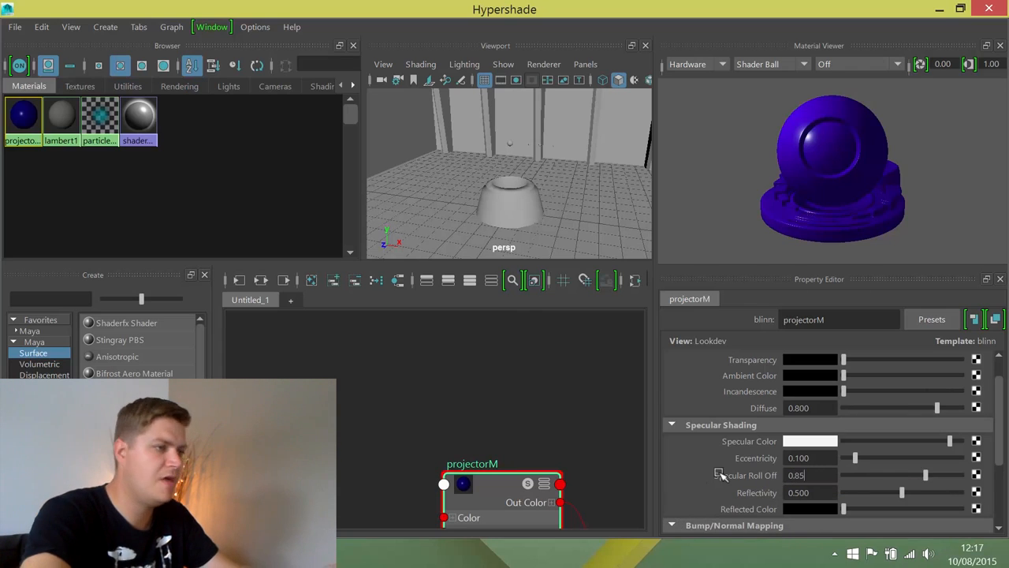
text(85)
key(Return)
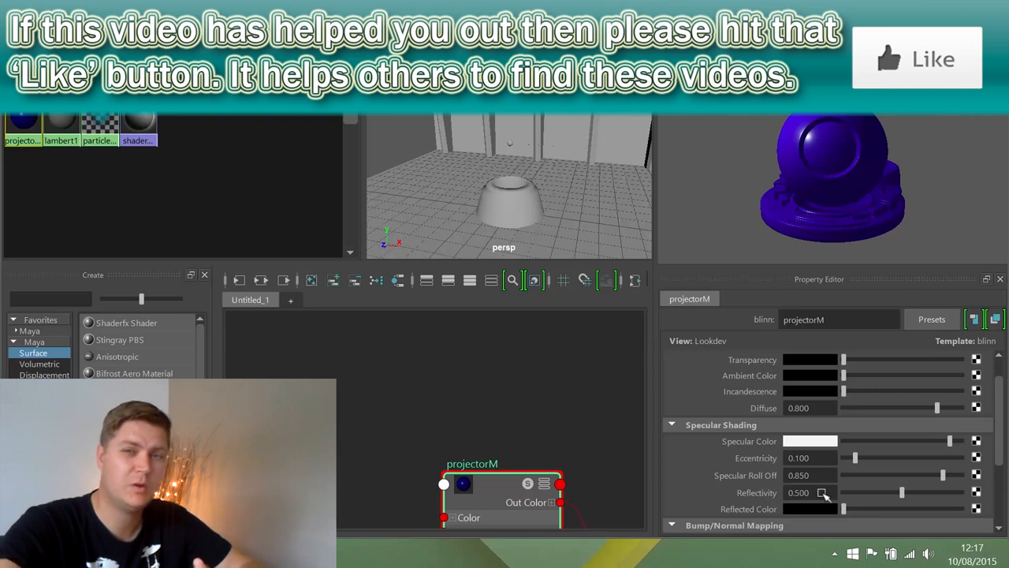
drag(816, 492, 731, 488)
text(0.3)
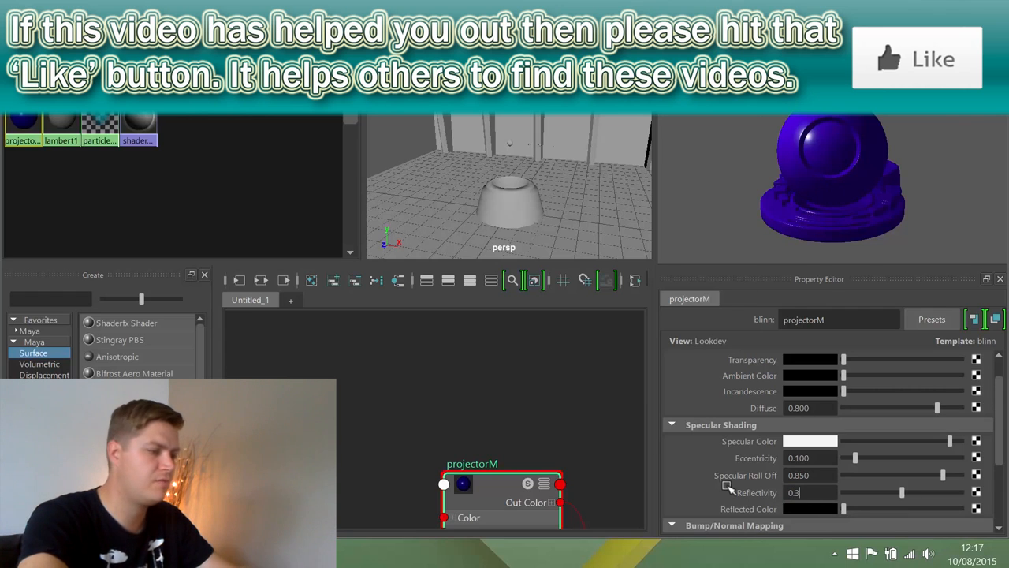
key(Return)
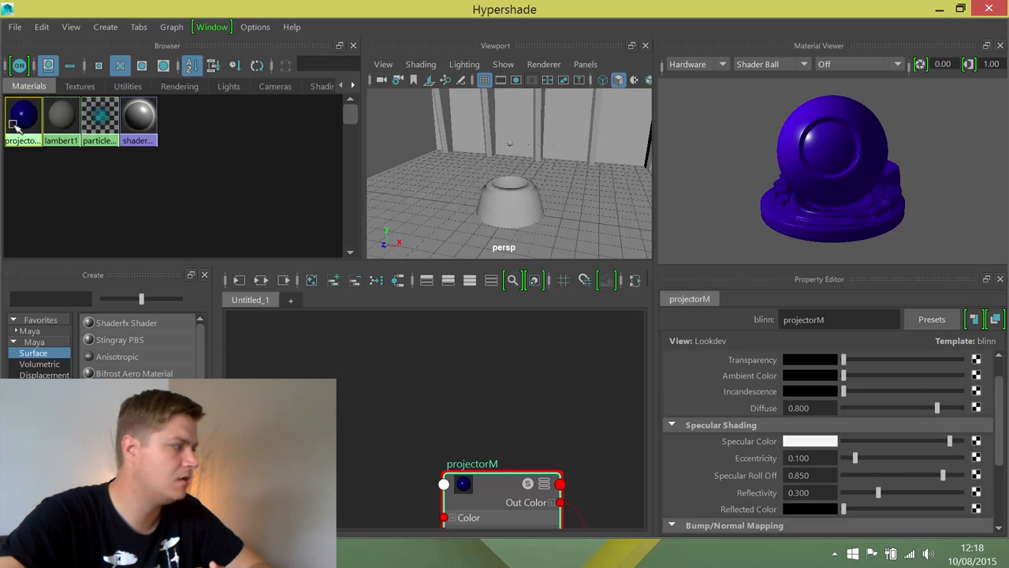
Assign the projectorM material to the projector object in the viewport and inspect its shading up close and from another side
middle_drag(14, 125, 513, 206)
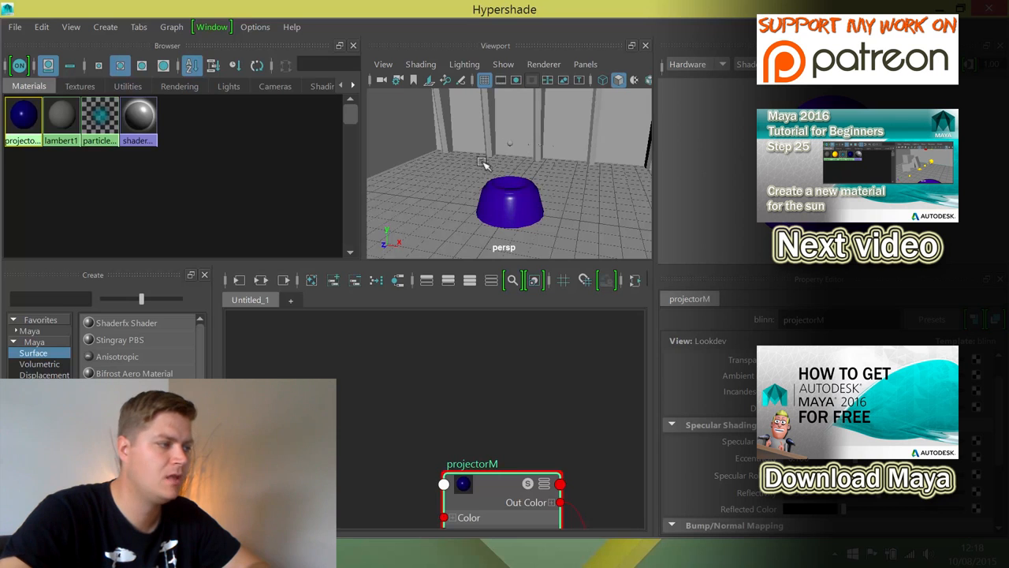
scroll(510, 206, up, 5)
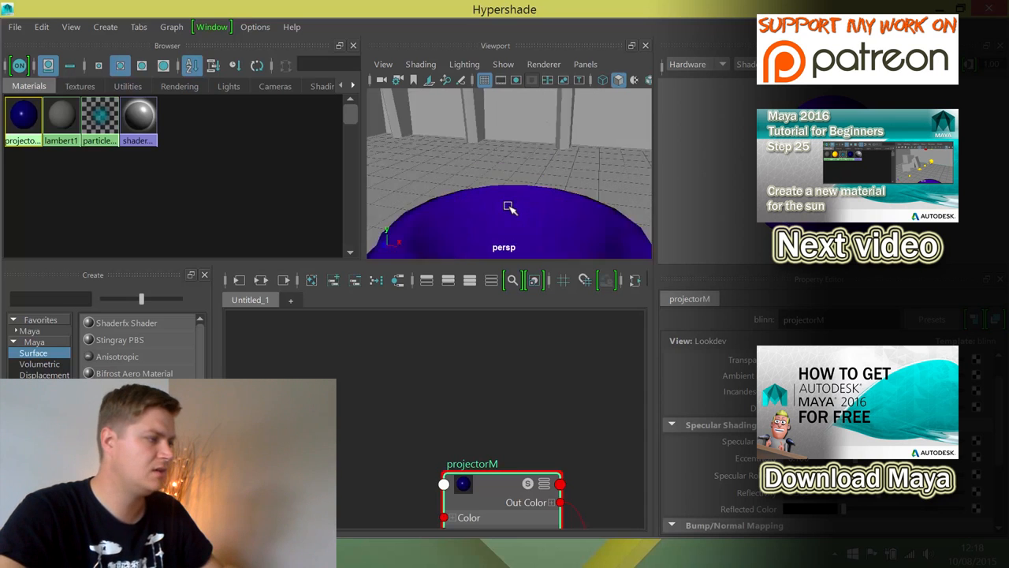
scroll(509, 208, down, 4)
alt+drag(509, 210, 381, 209)
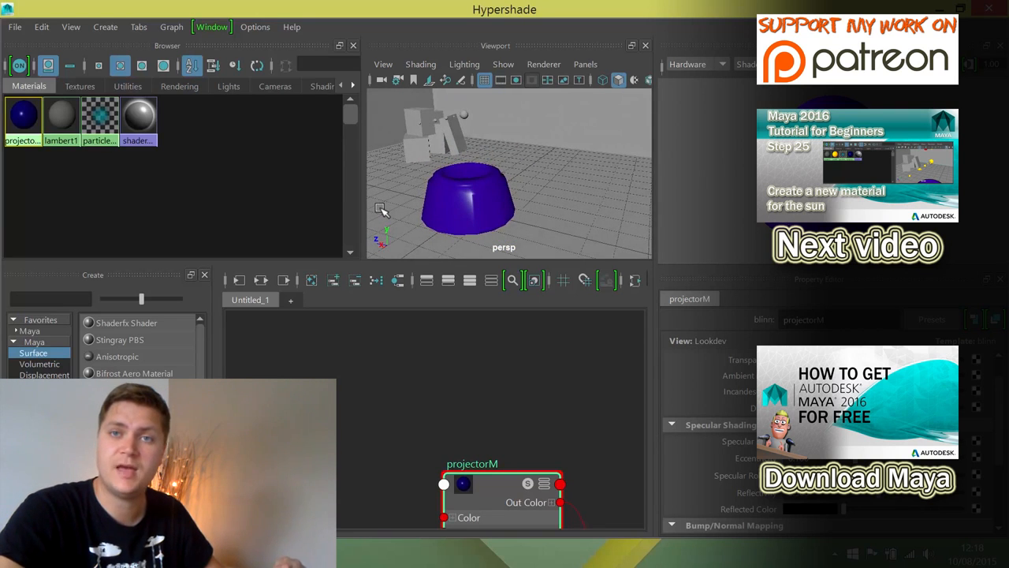